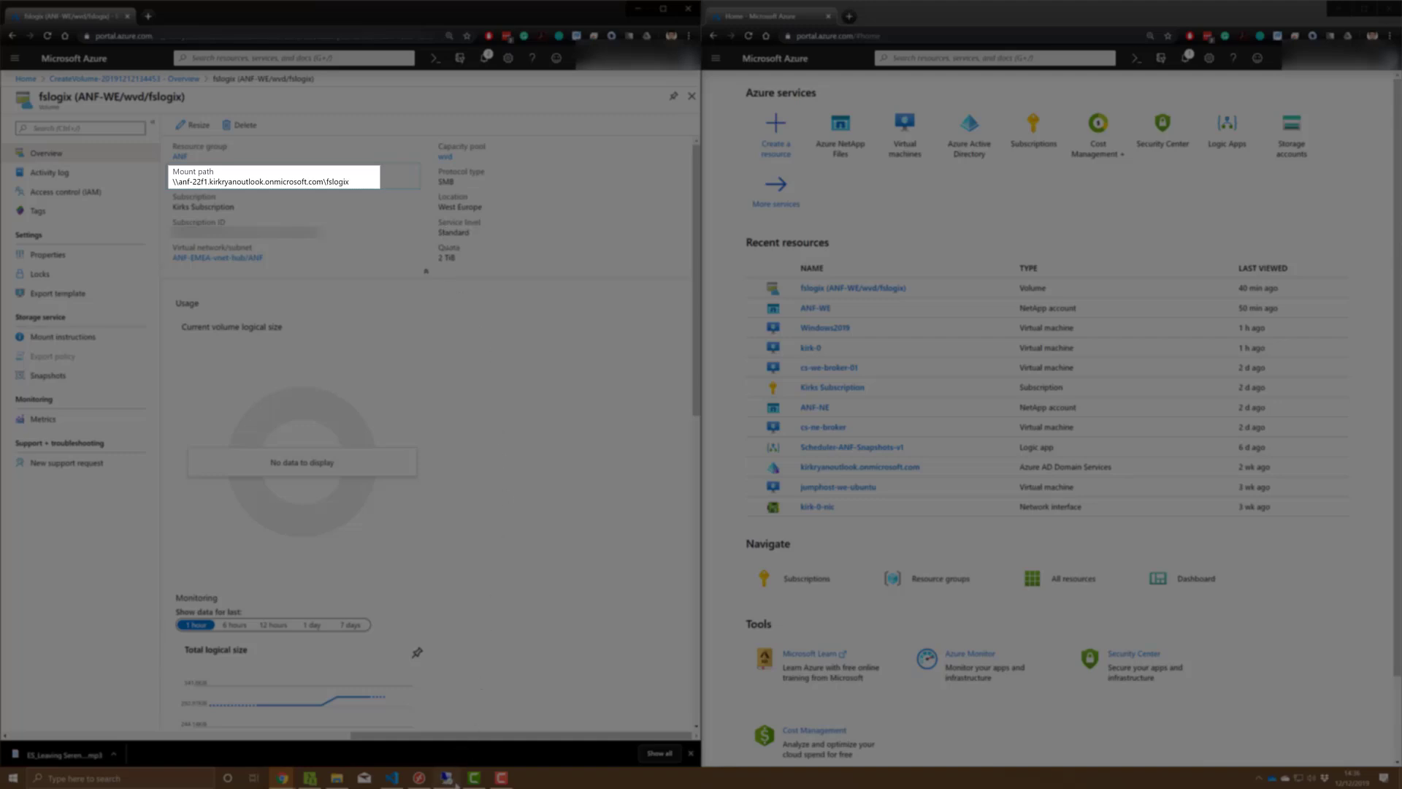
Step: Switch from the fslogix volume's mount path to the Remote Desktop session with the GPO editor
mouse_move(446, 778)
left_click(467, 719)
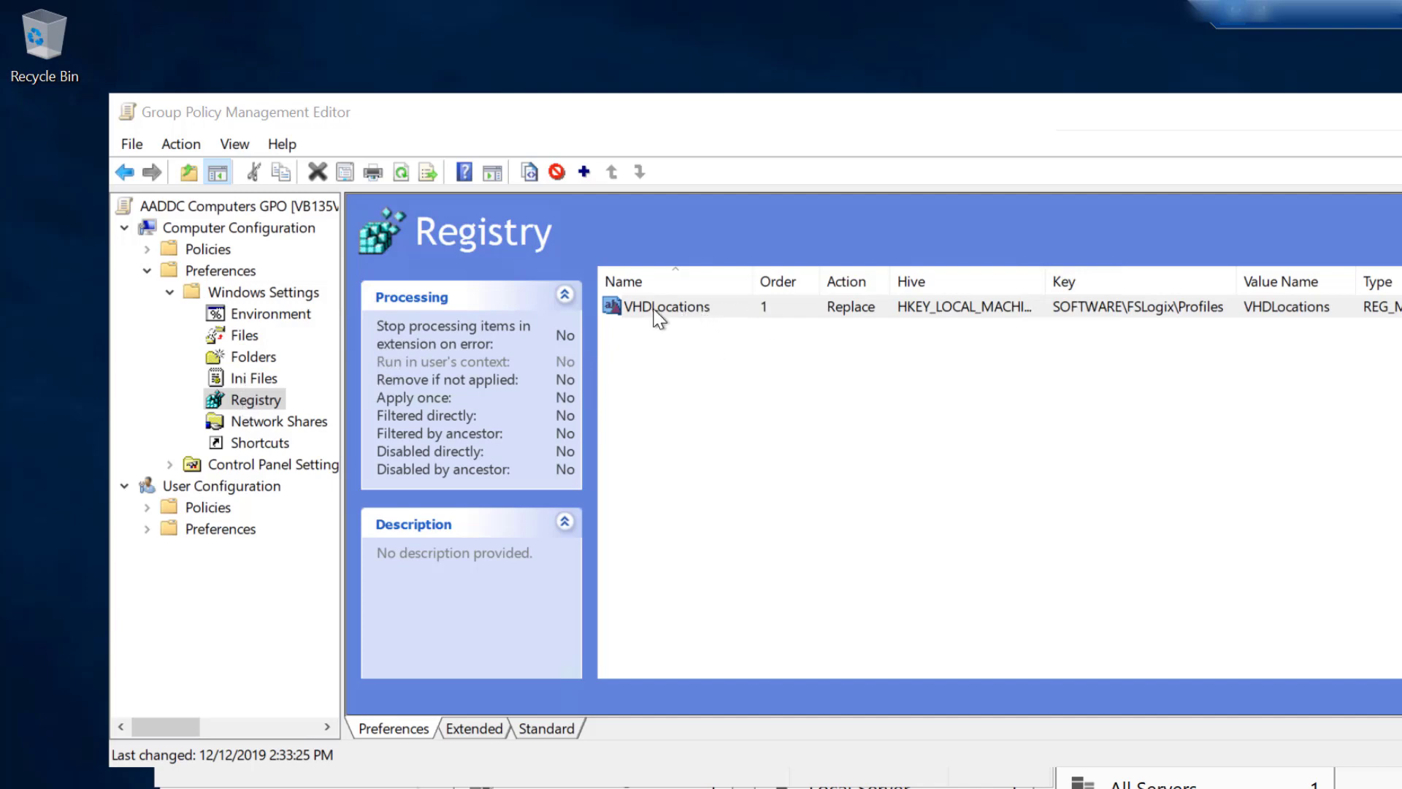
Step: Open the VHDLocations registry preference item under Computer Configuration > Preferences > Windows Settings > Registry
double_click(658, 307)
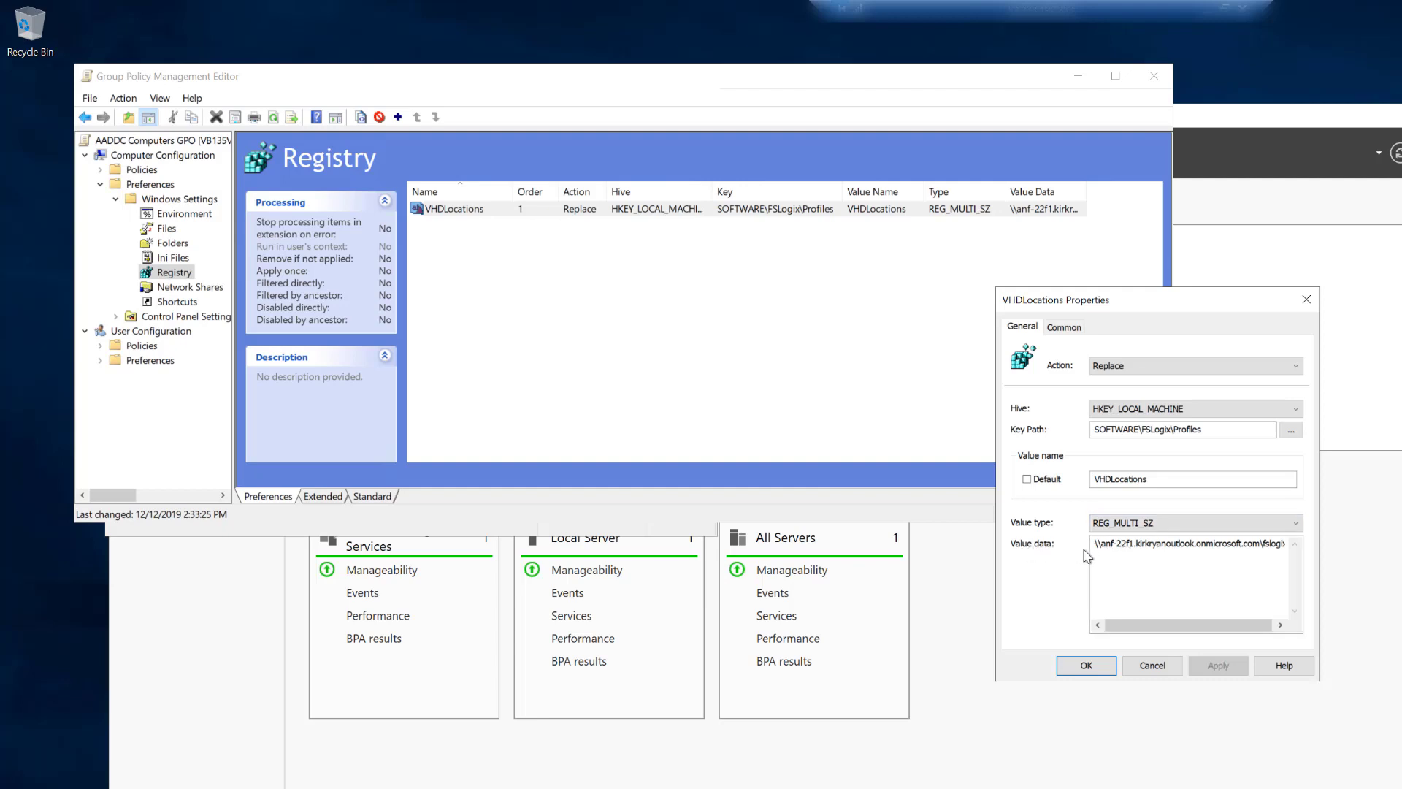
Step: Scroll through VHDLocations' value data to verify the ANF fslogix UNC mount path
mouse_move(1145, 632)
left_mouse_down()
mouse_move(1202, 632)
mouse_move(1124, 634)
left_mouse_up()
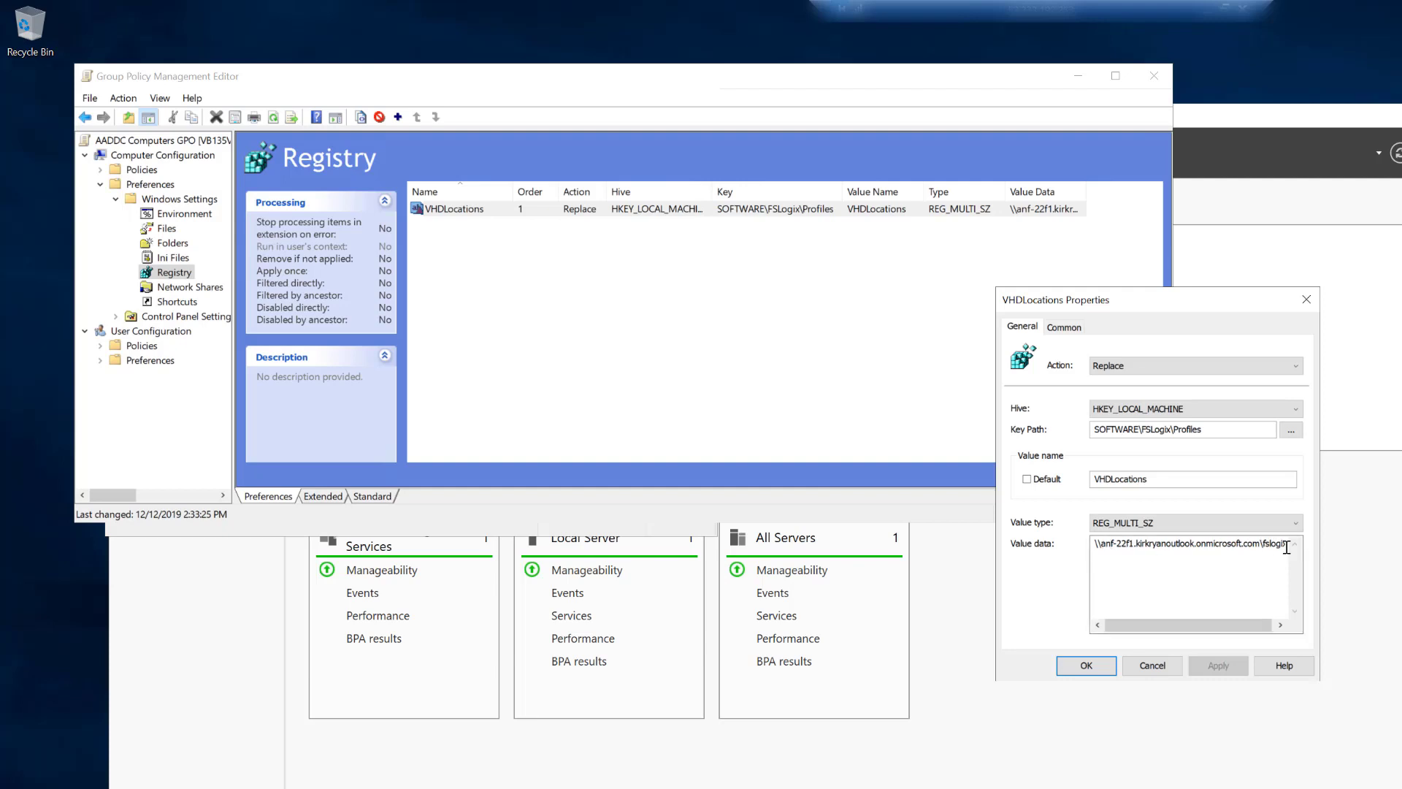
left_click_drag(1246, 633, 1161, 628)
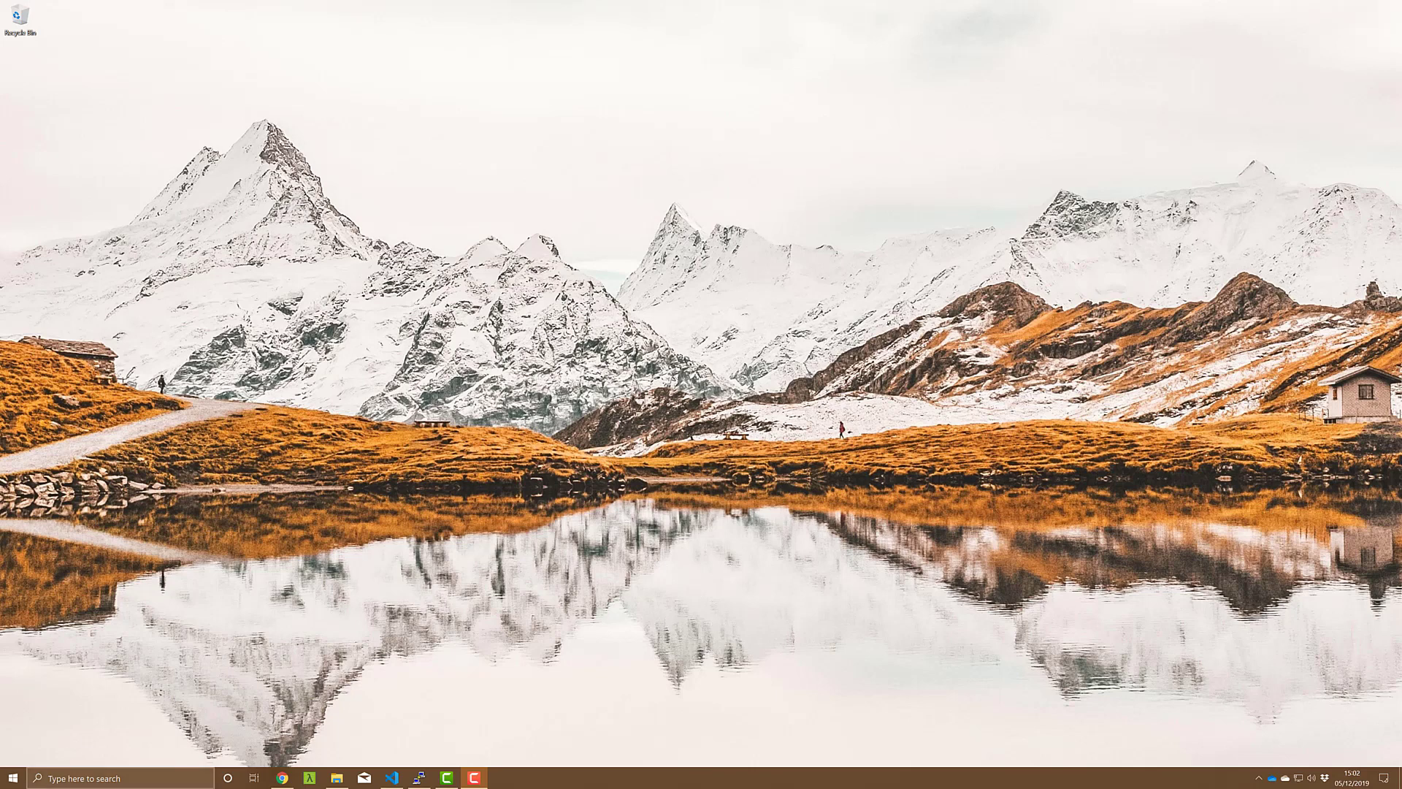
Step: Launch the Remote Desktop app by searching 'remote' and subscribe to the kirkswvd workspace feed
left_click(78, 778)
type("remote")
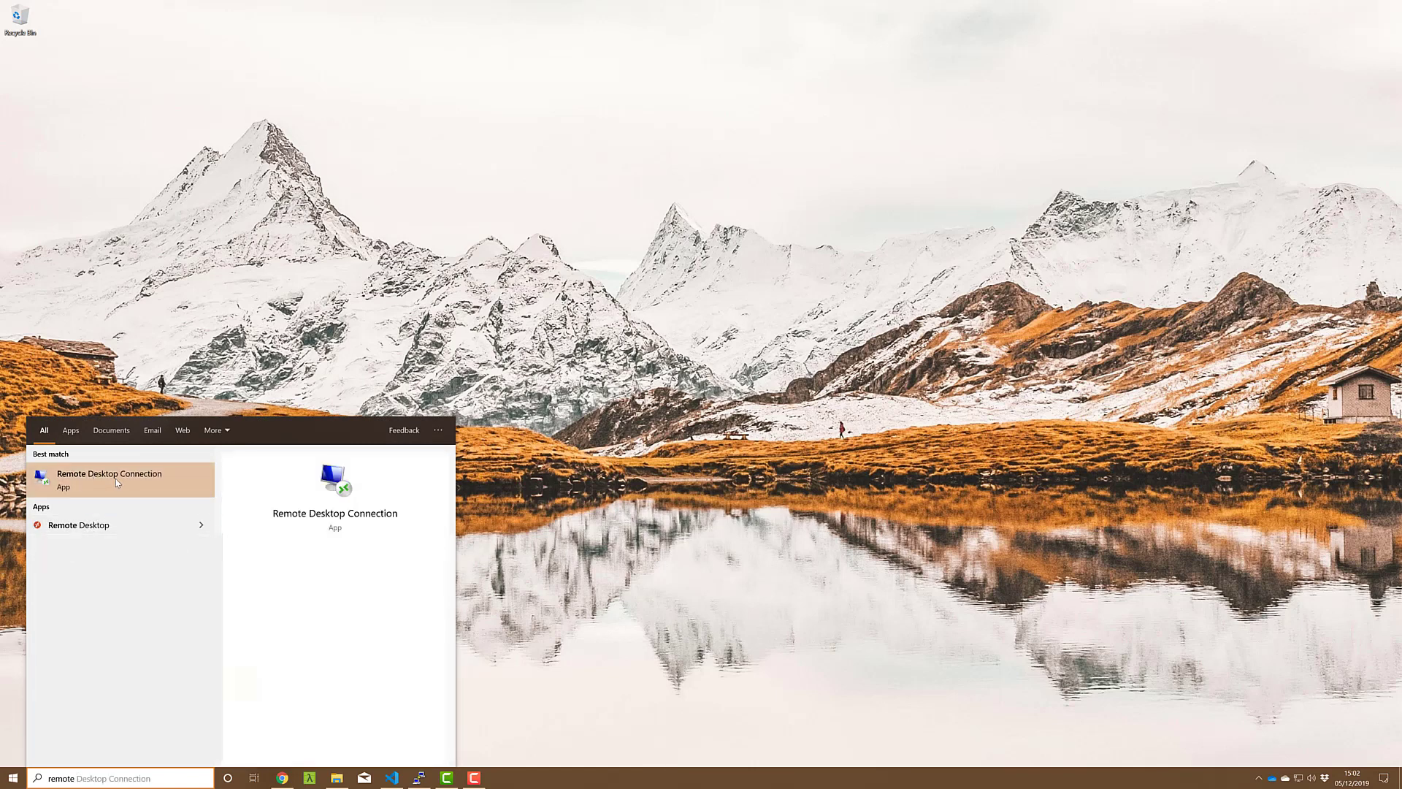
left_click(113, 524)
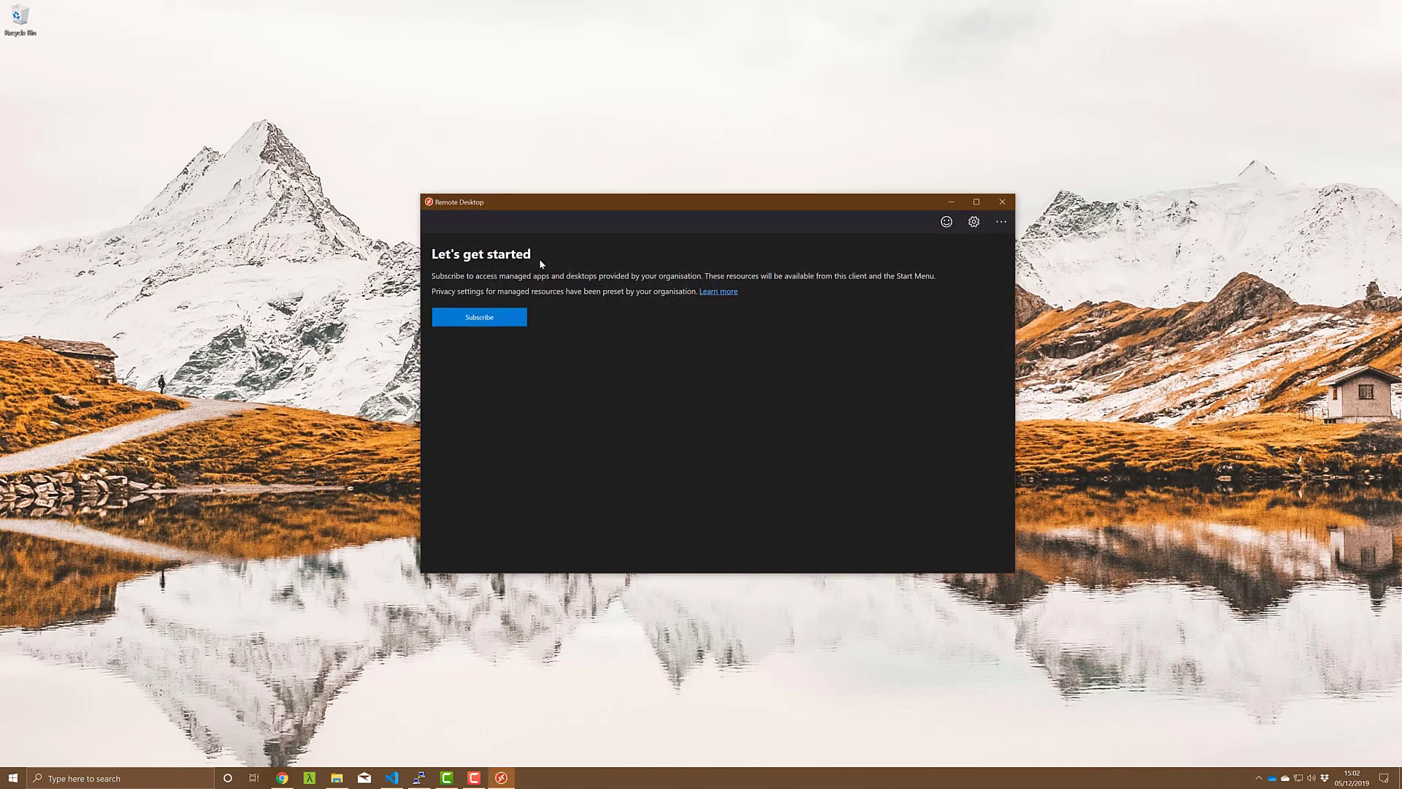
left_click(499, 322)
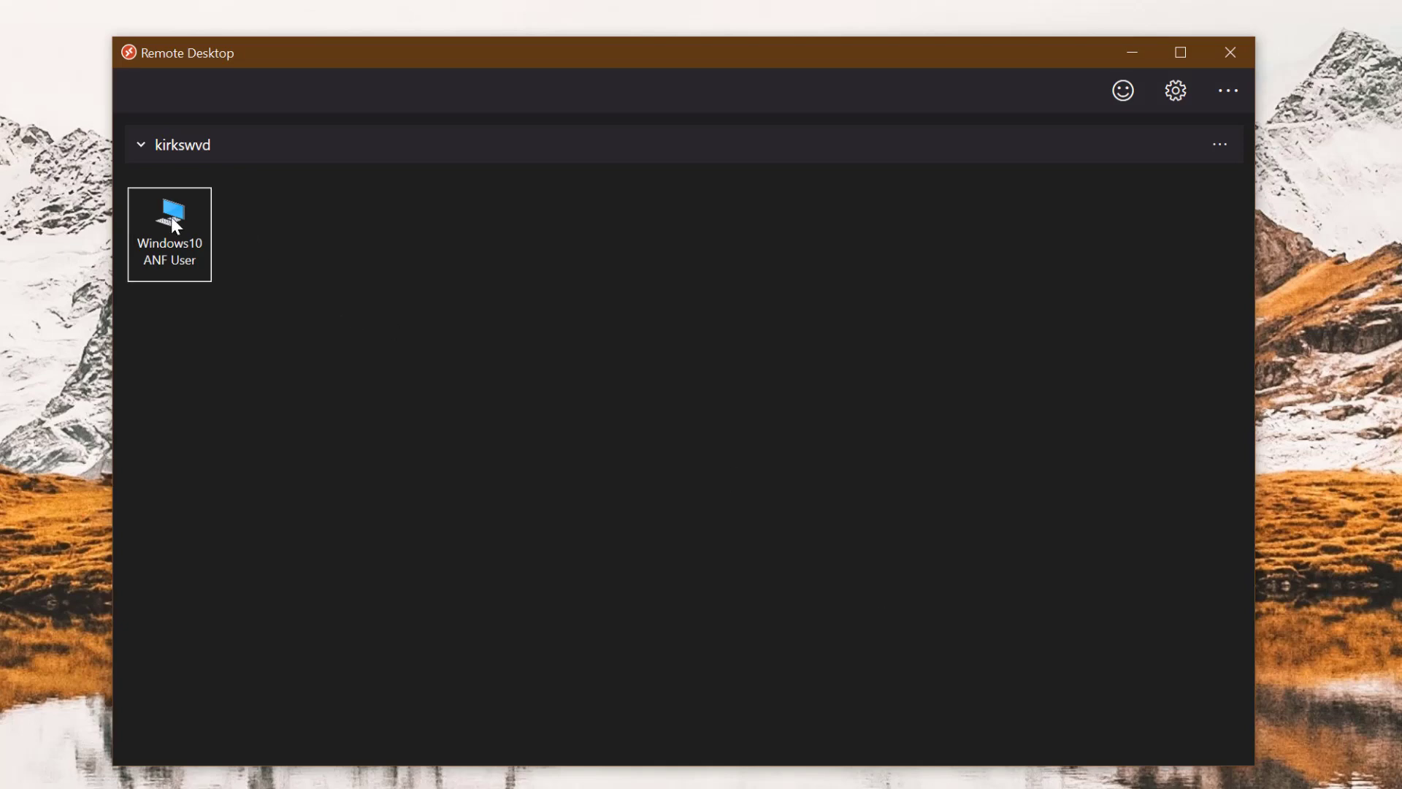
Step: Connect to the Windows10 ANF User desktop and open a new Edge tab there
left_click(168, 243)
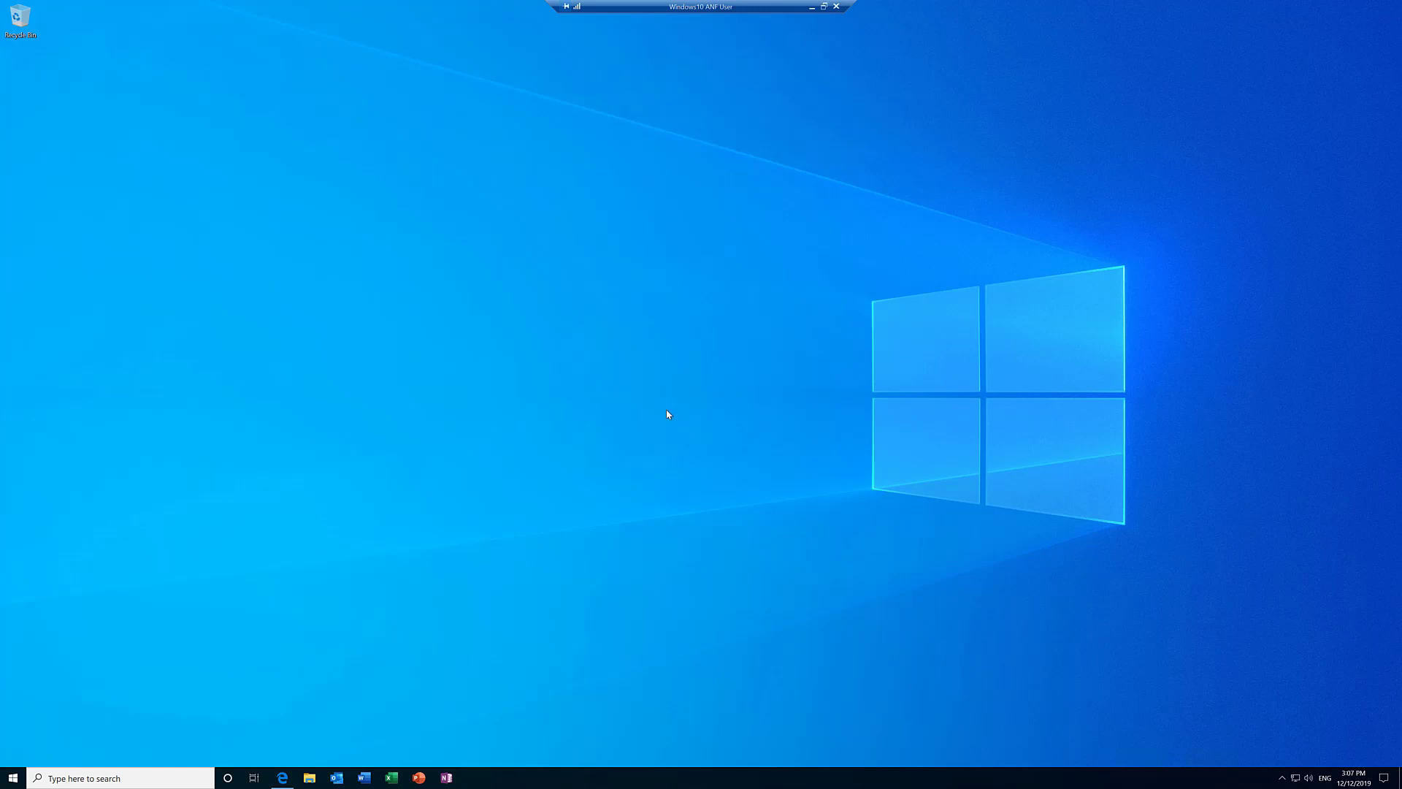
left_click(282, 777)
left_click(181, 27)
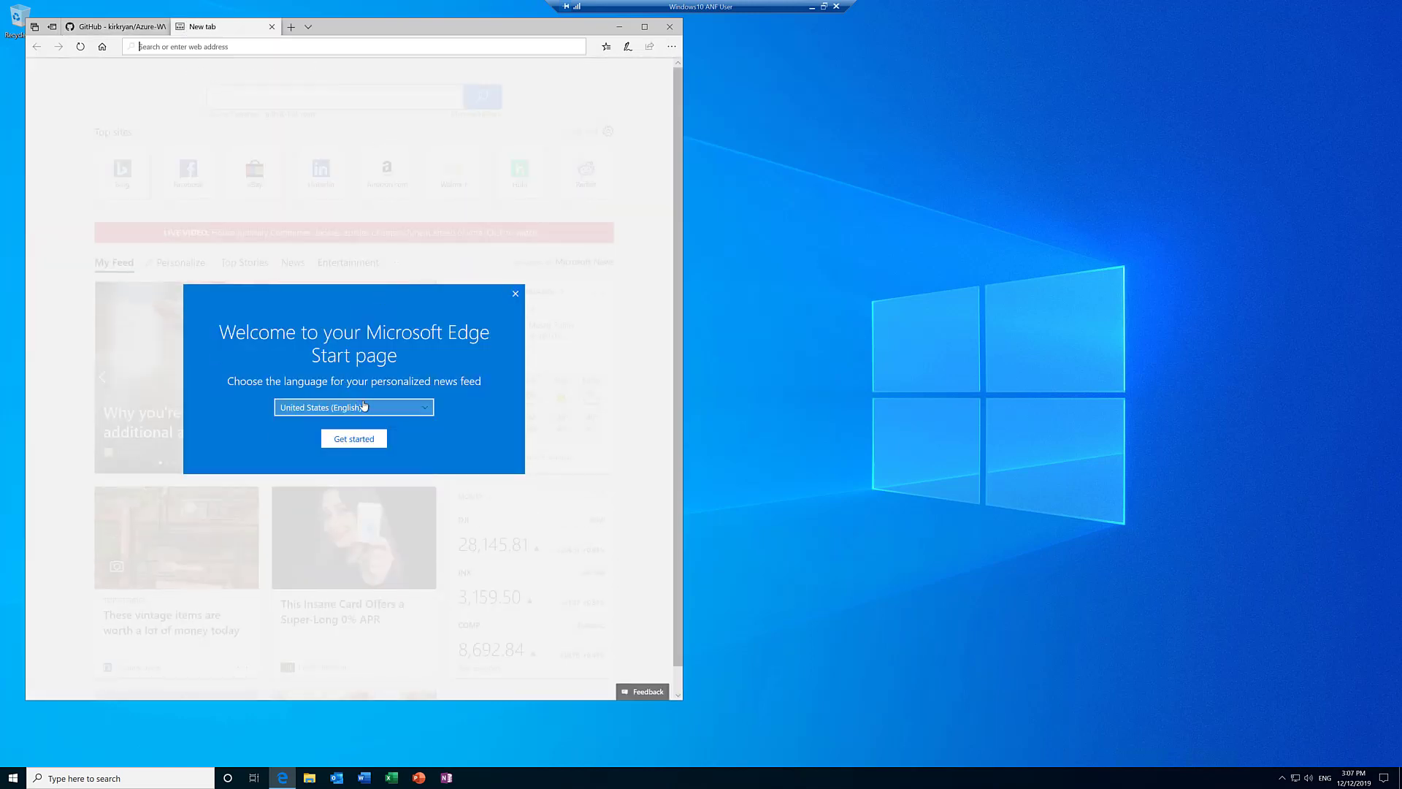
Step: Search 'fslogix download', read the Install FSLogix Agent docs, then go back to the GitHub tab
left_click(515, 295)
type("f")
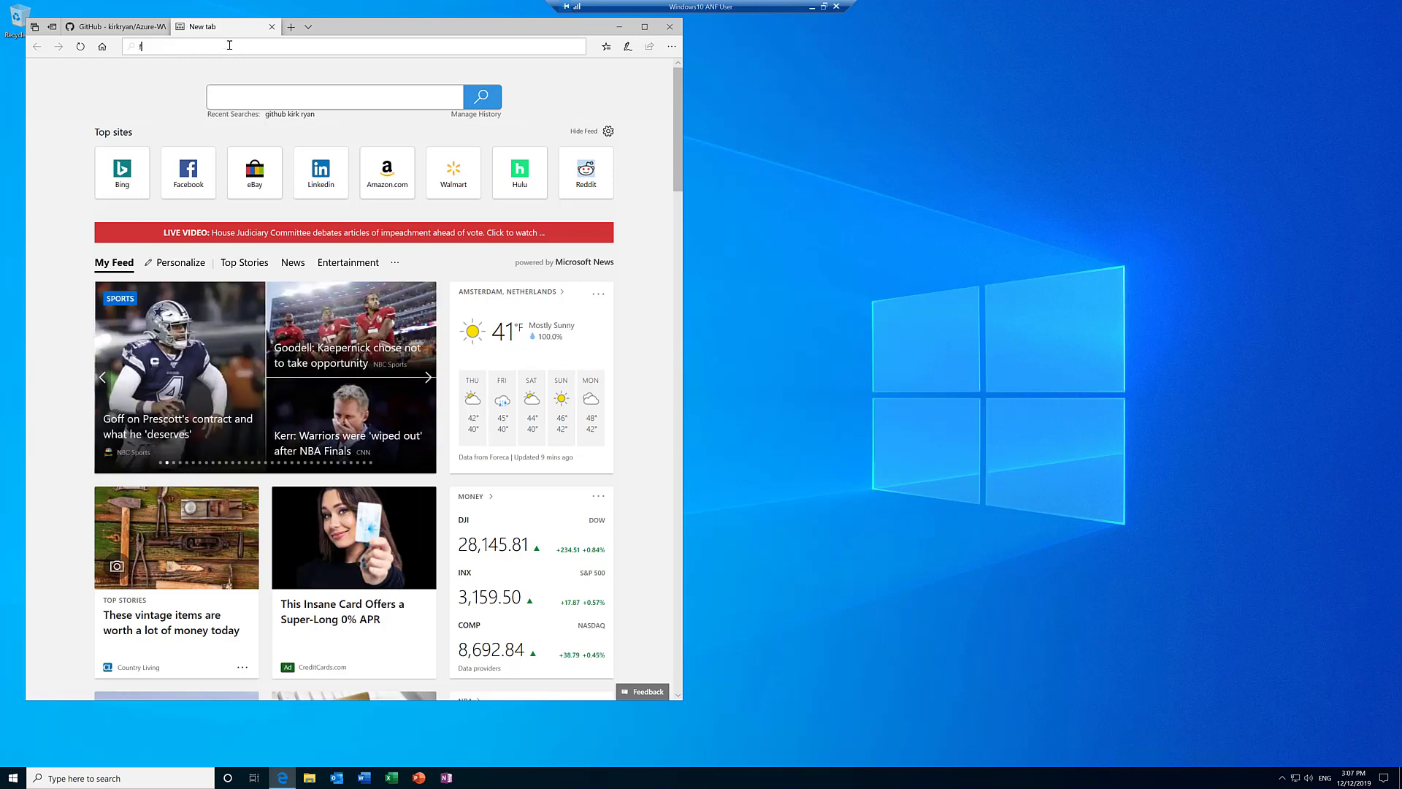
type("slogix download")
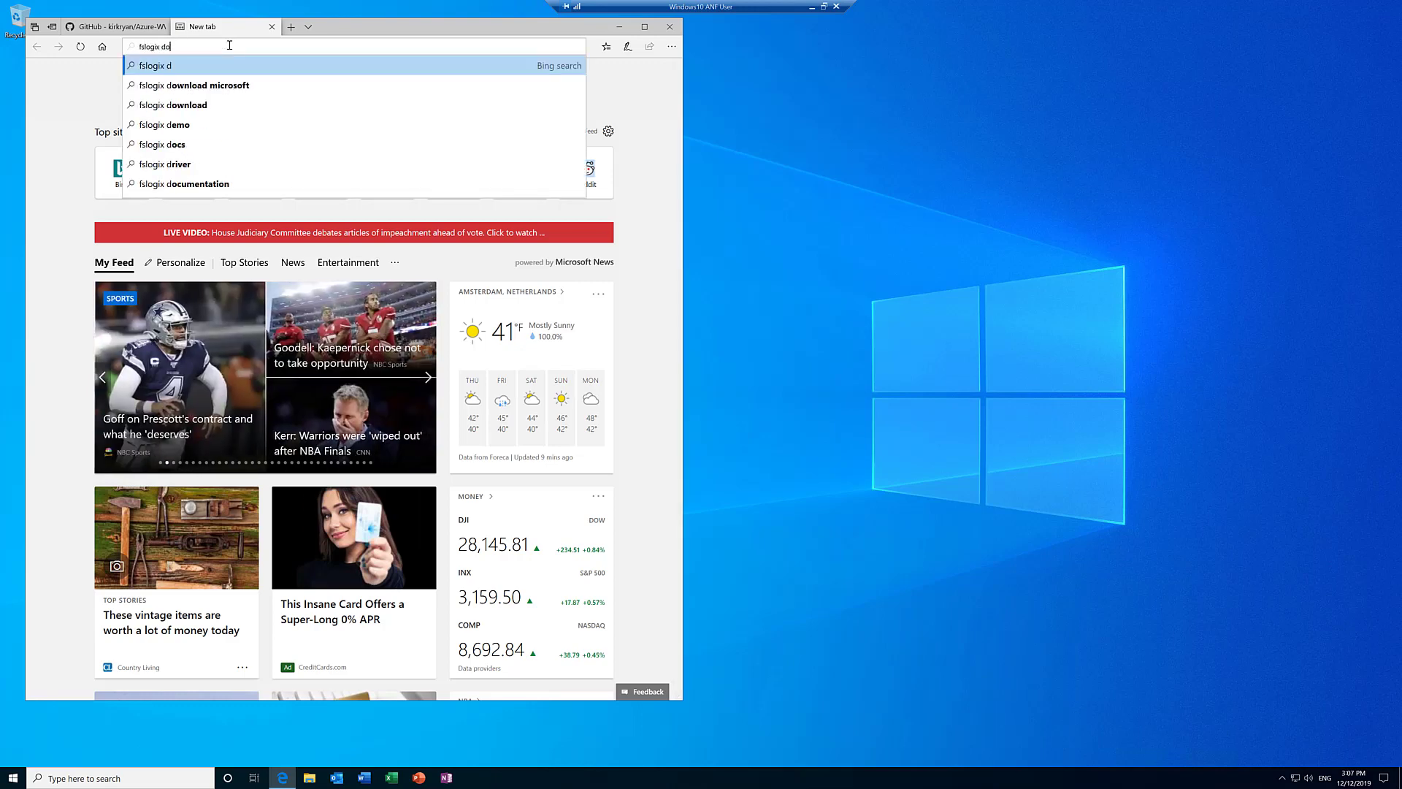
key("Return")
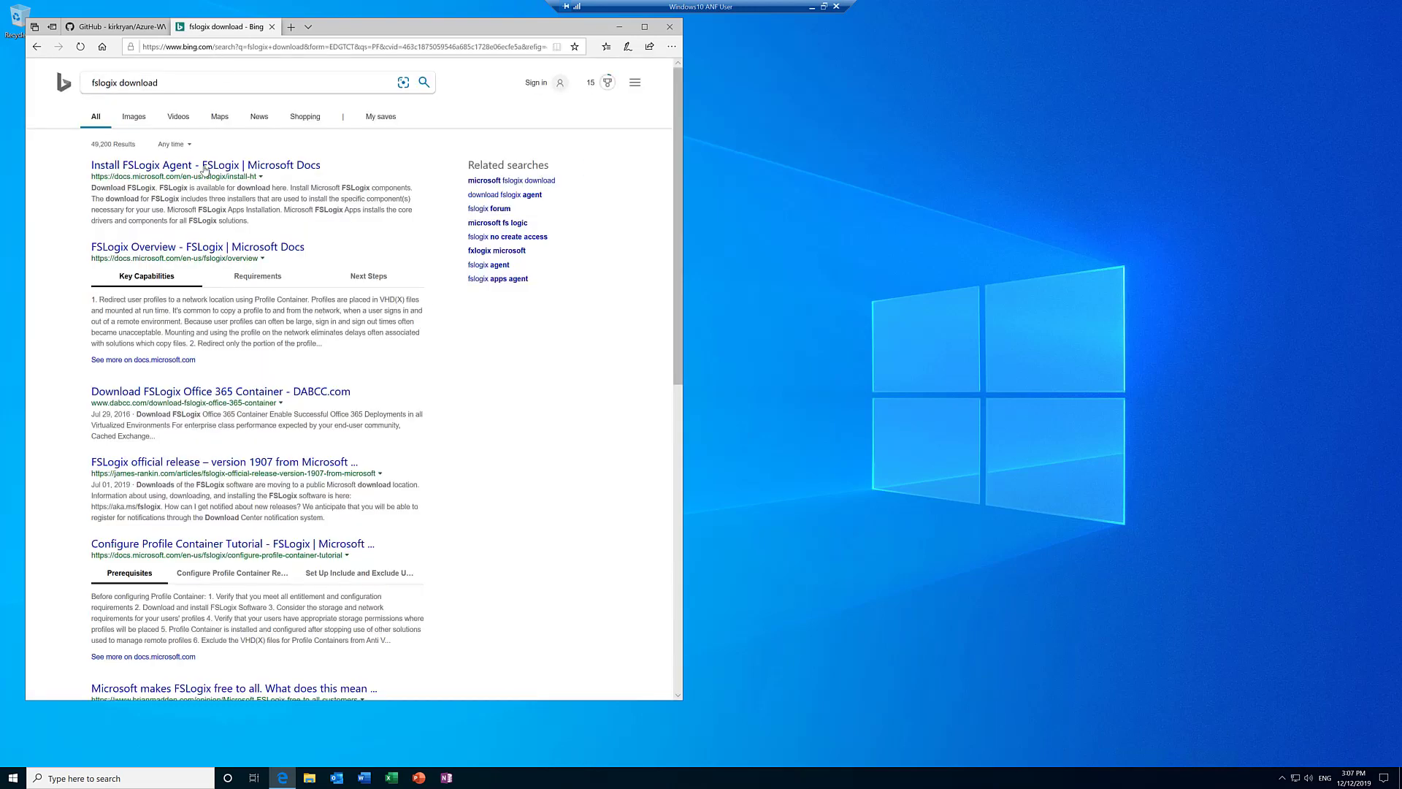
left_click(206, 167)
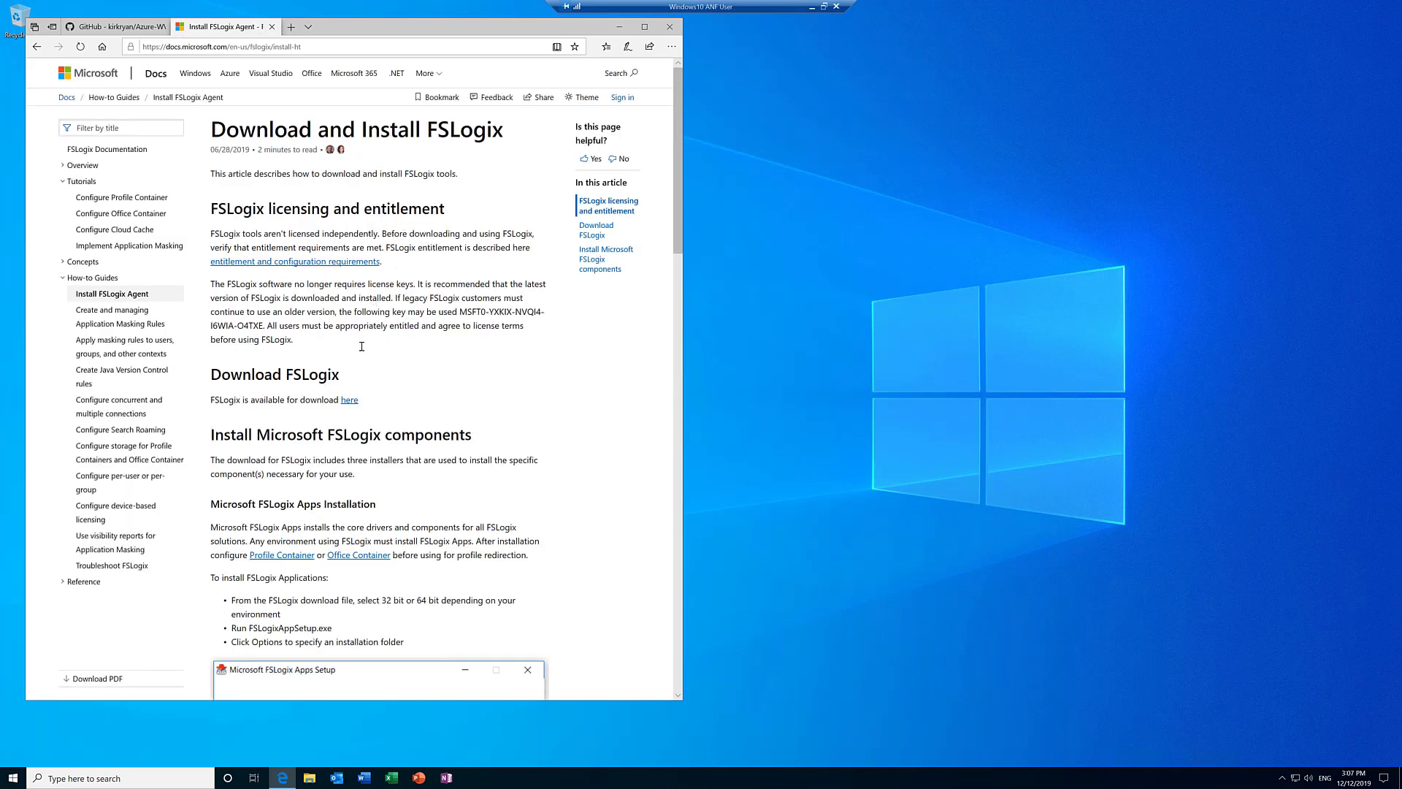
scroll(387, 407, "down", 3)
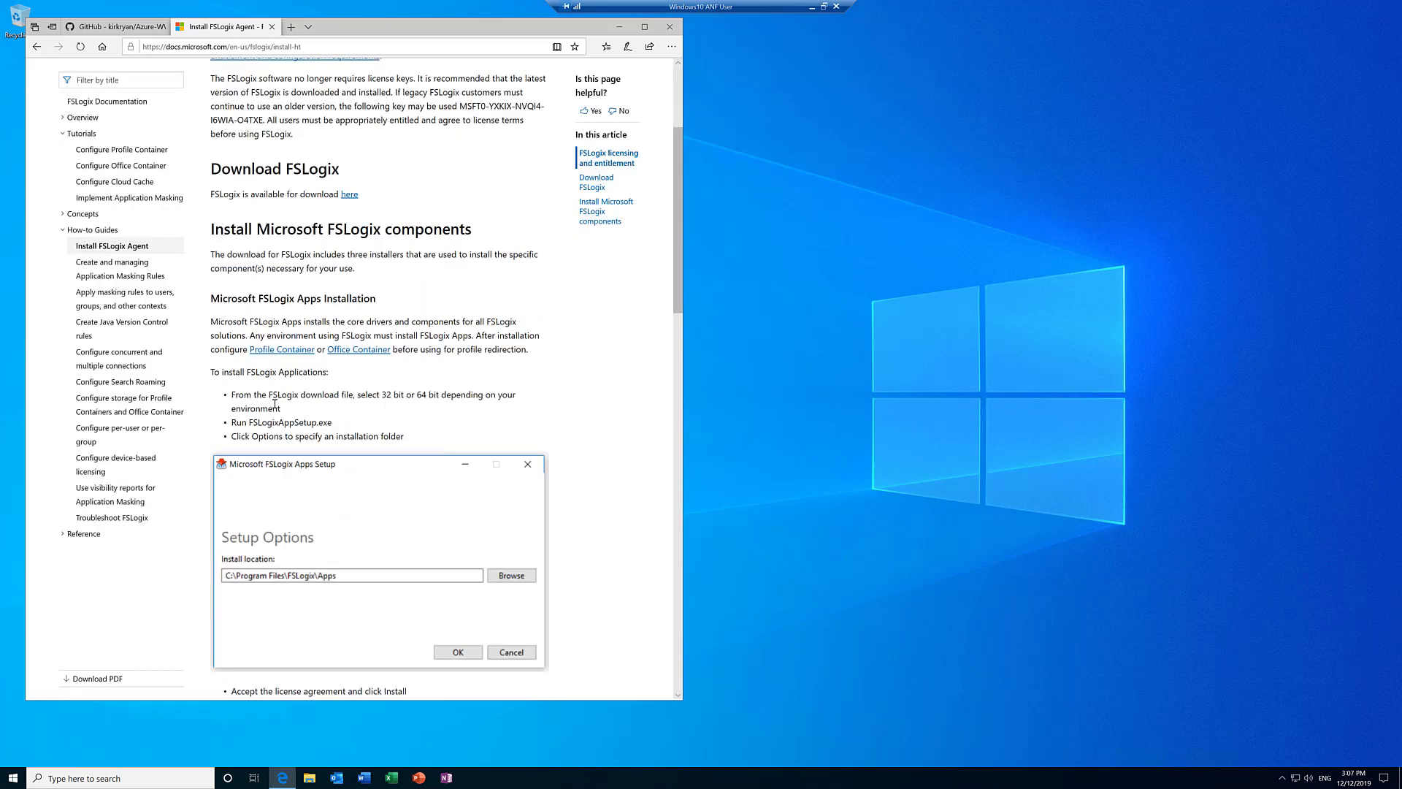
scroll(585, 480, "up", 3)
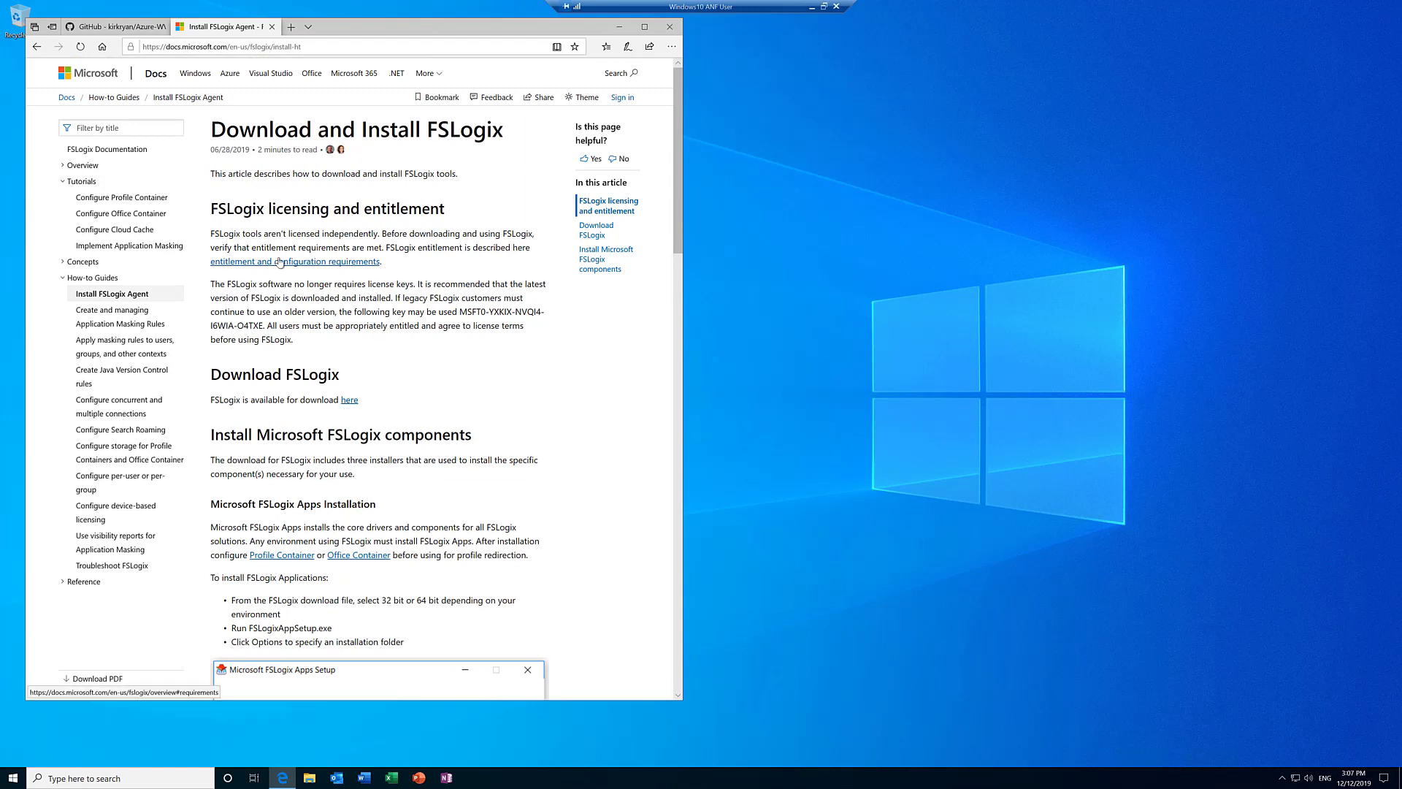
left_click(130, 29)
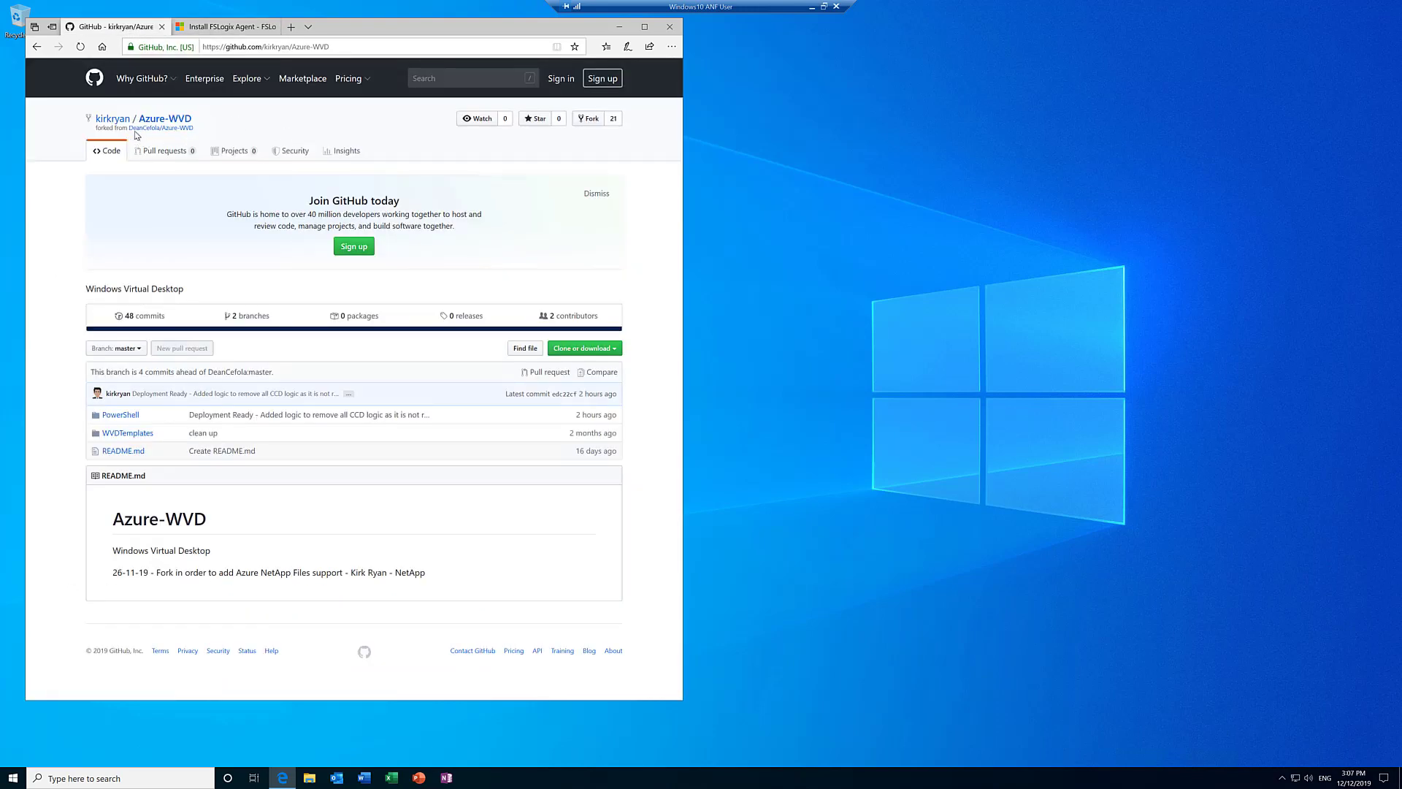
Step: Check the Azure-WVD repository's URL, then open its PowerShell folder
mouse_move(146, 135)
left_click_drag(158, 574, 386, 575)
left_click(426, 620)
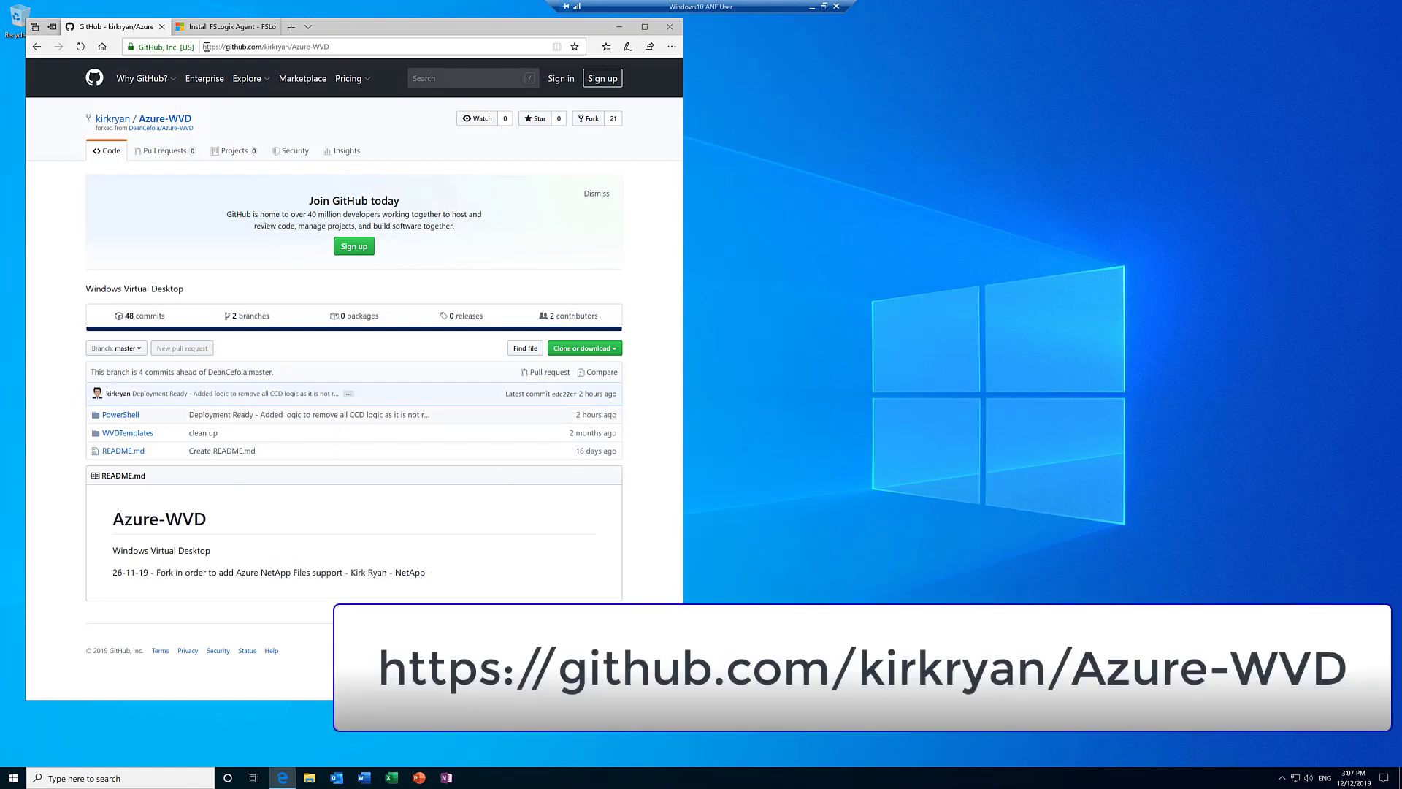
left_click(319, 47)
left_click(341, 47)
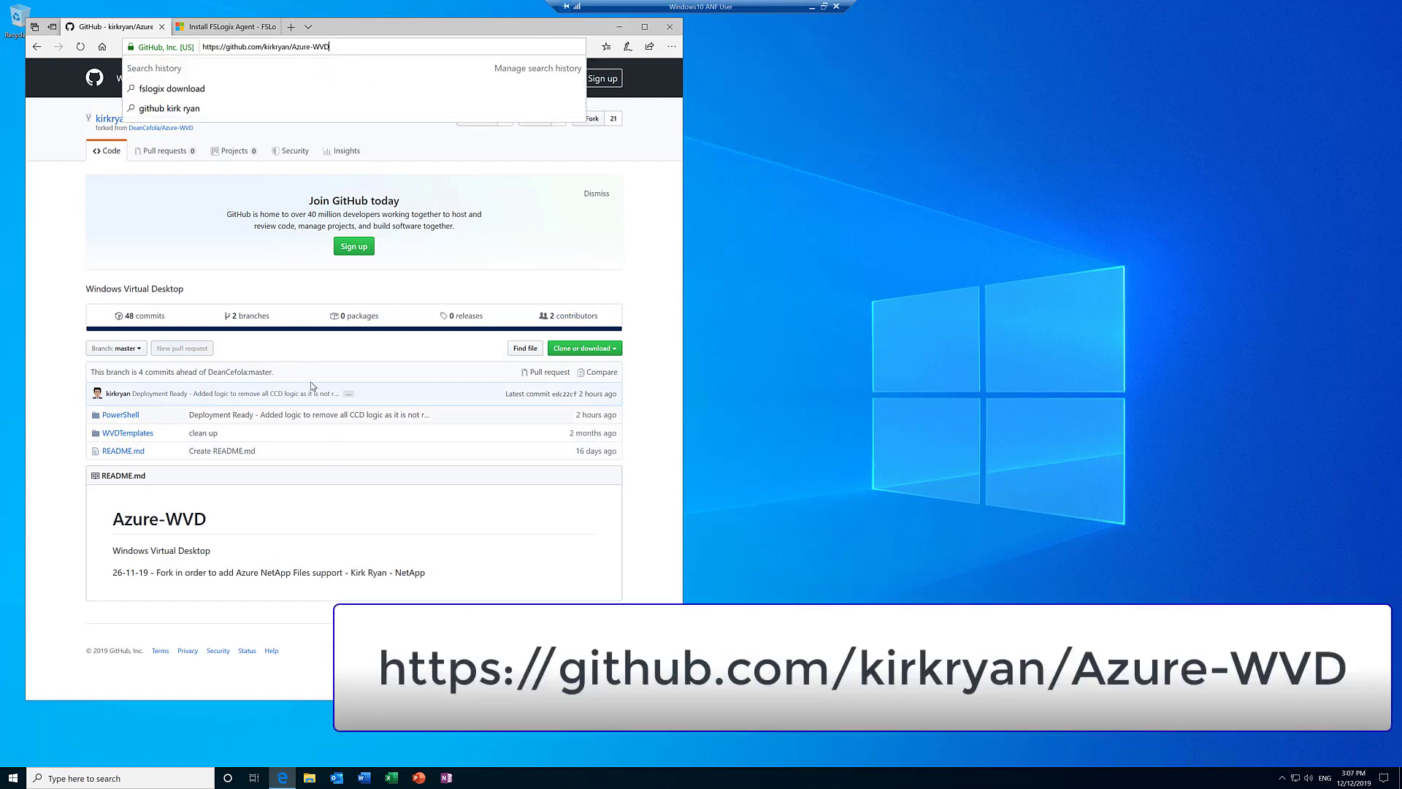
left_click(124, 417)
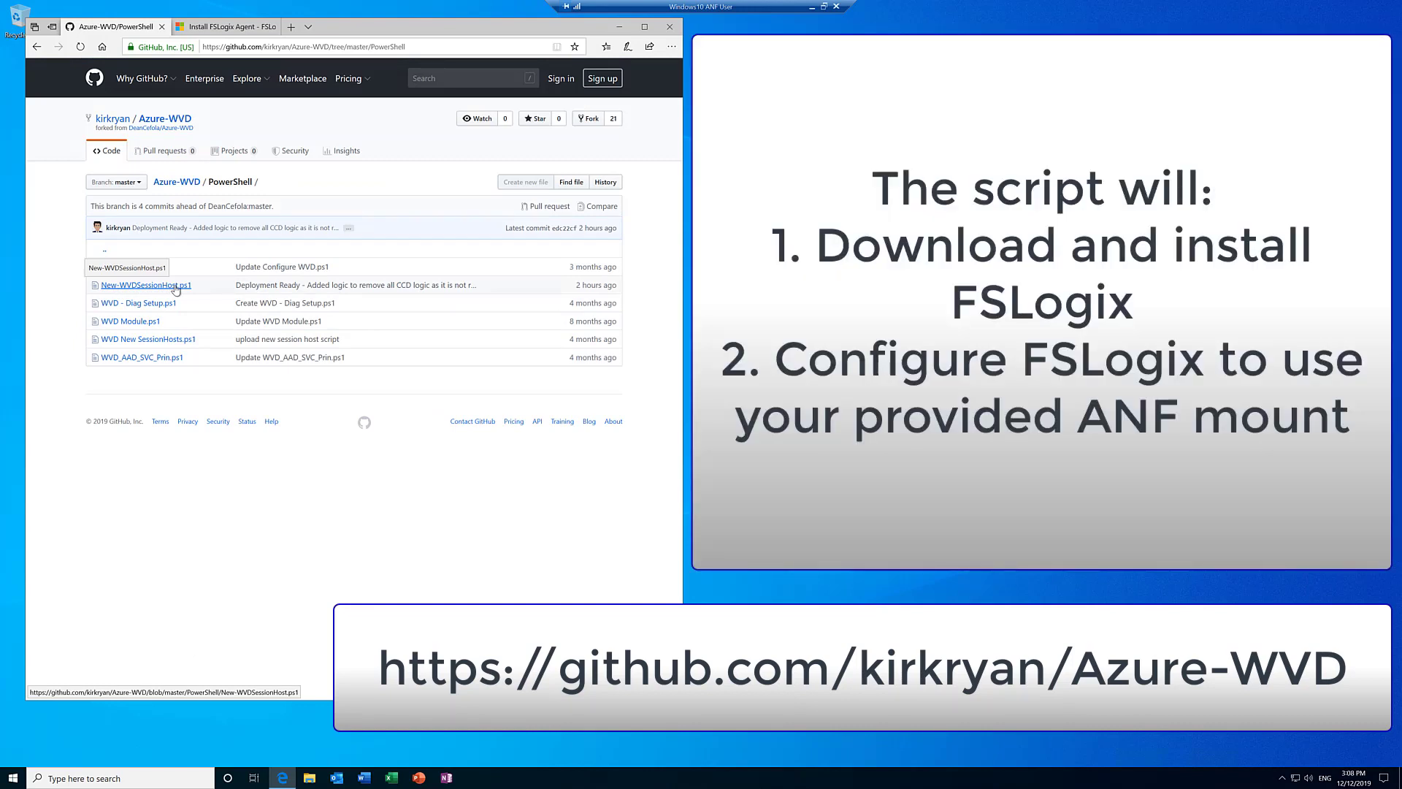
Step: Open New-WVDSessionHost.ps1 and scroll through the 430-line script to review its variables
left_click(175, 290)
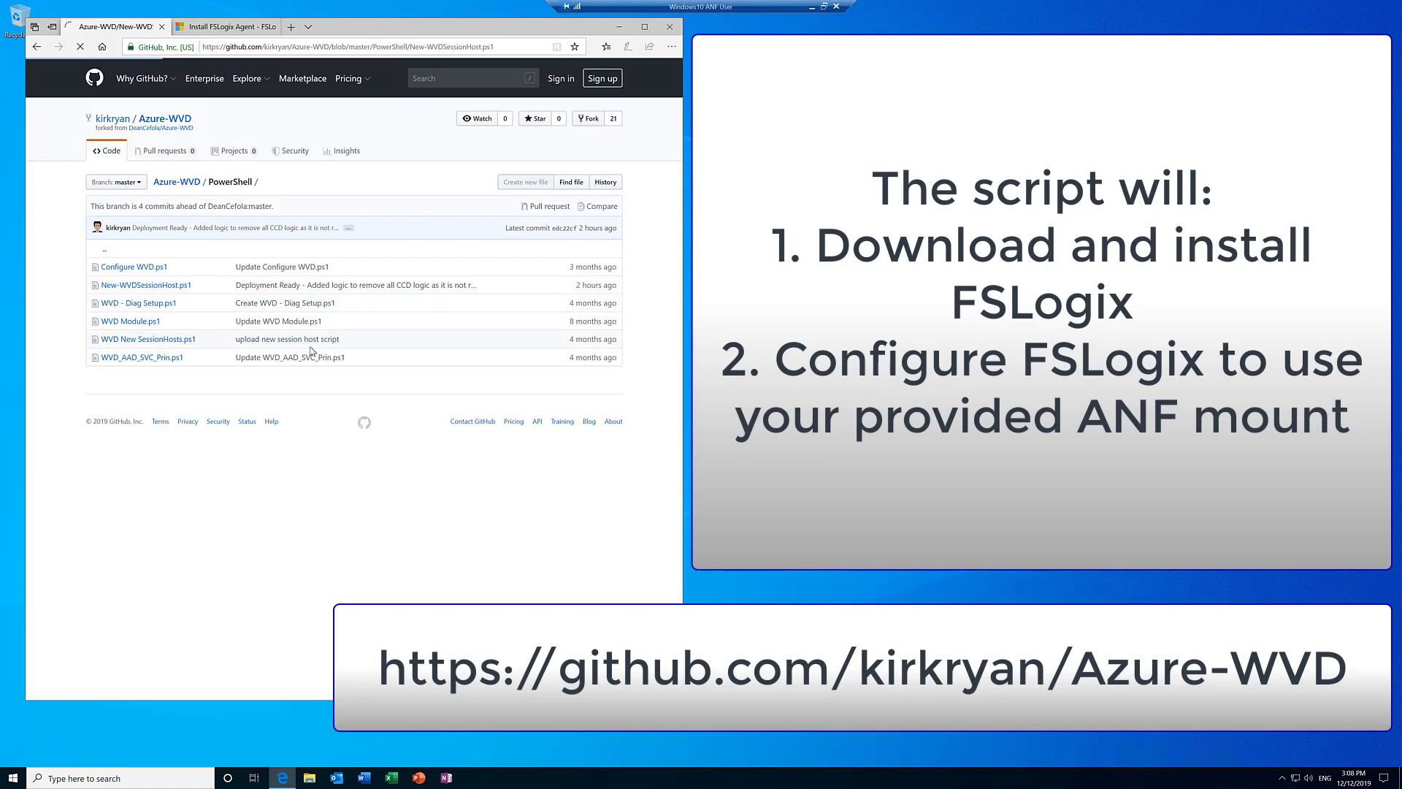
scroll(374, 511, "down", 8)
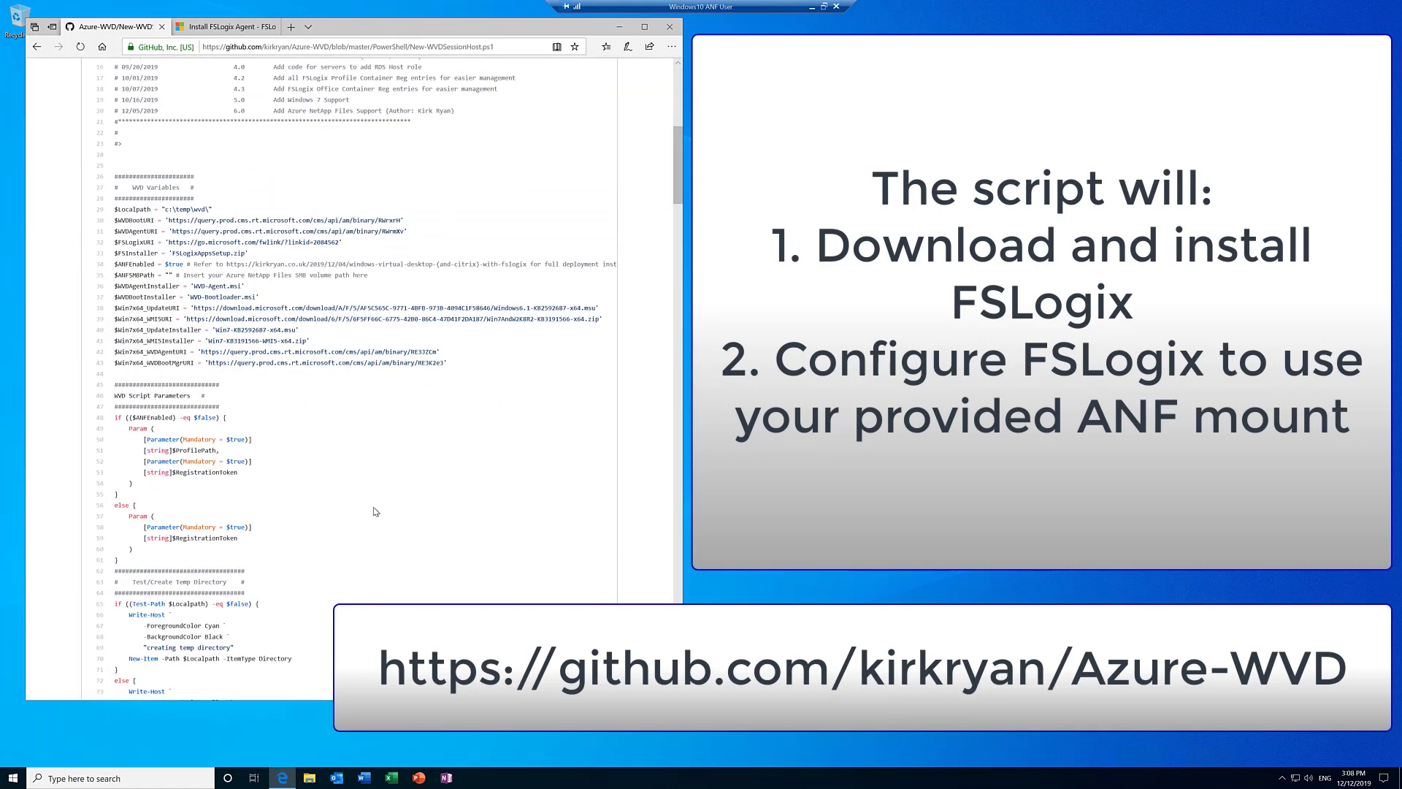
scroll(226, 514, "down", 4)
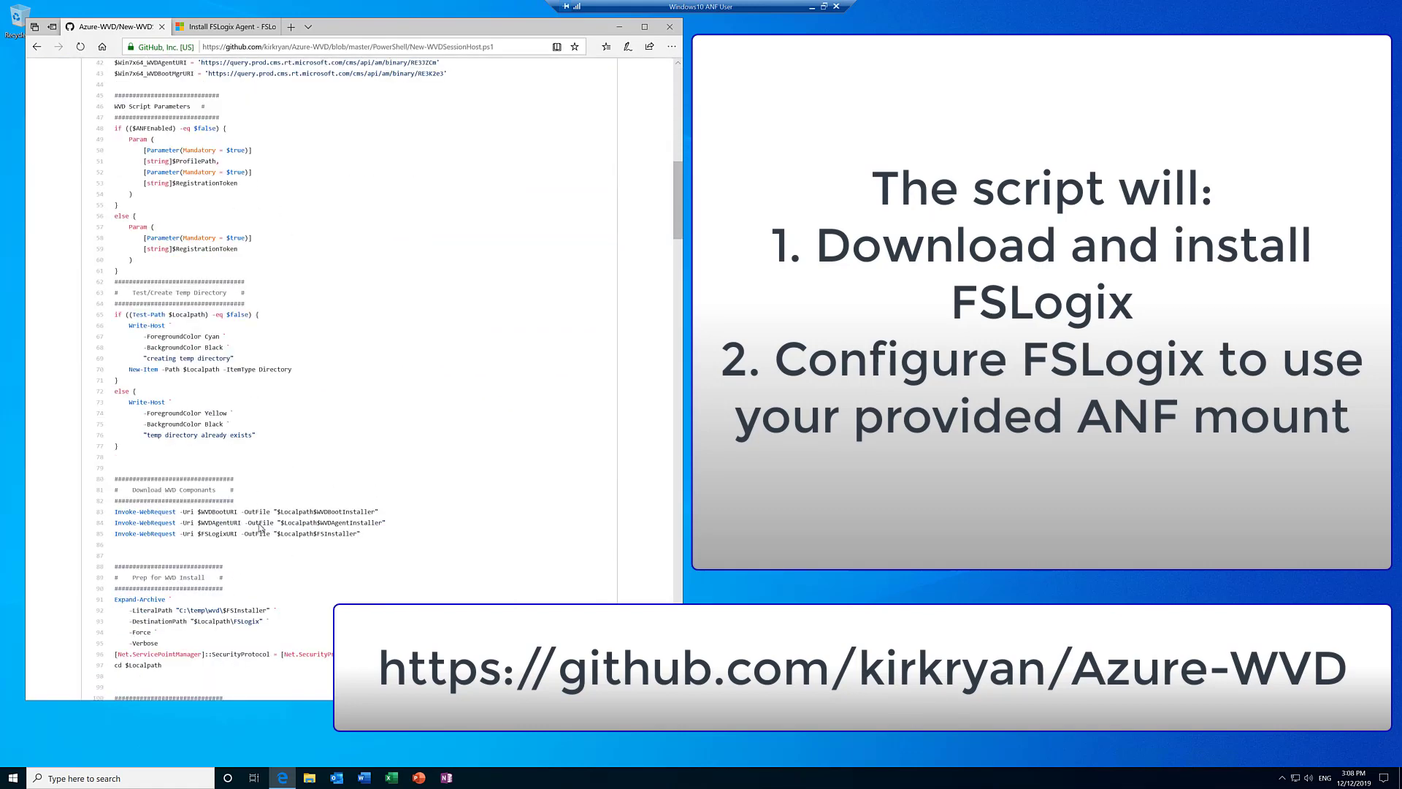
scroll(260, 526, "down", 4)
scroll(674, 466, "down", 10)
scroll(675, 466, "up", 15)
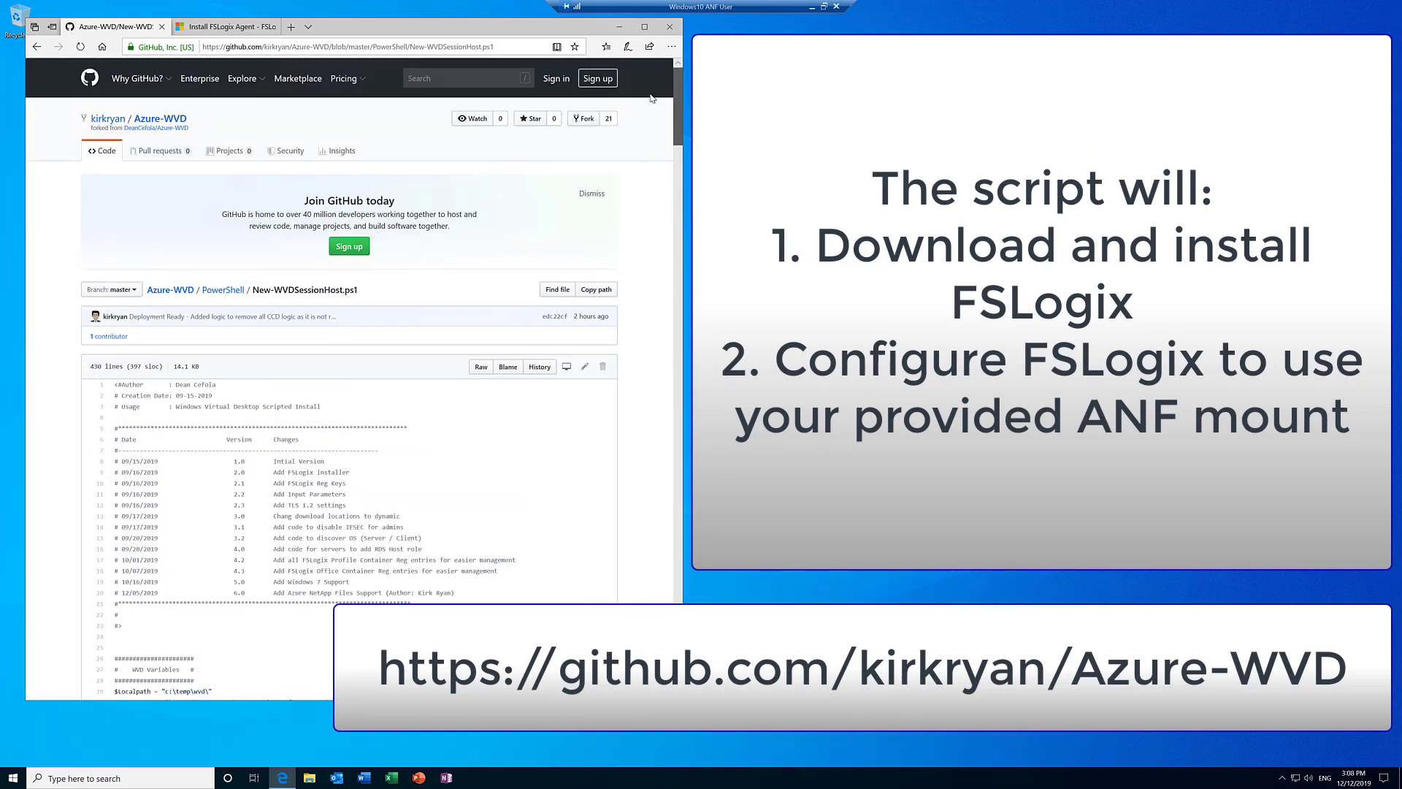